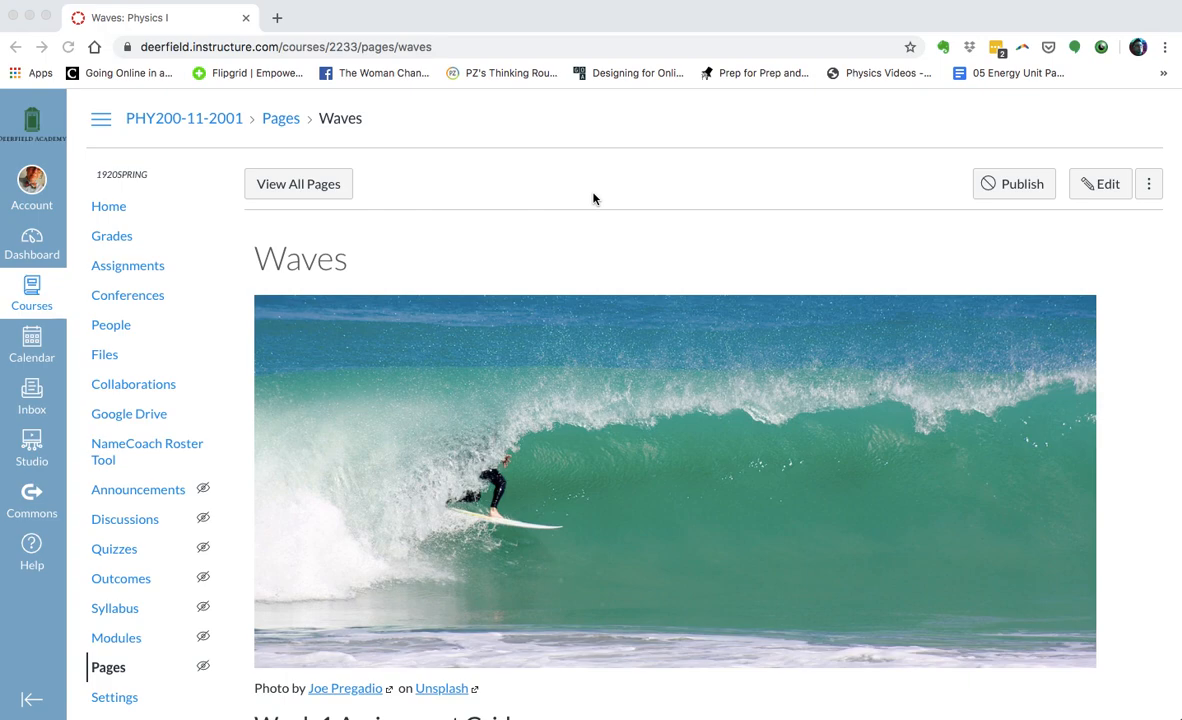
{"action": "scroll", "coordinate": [480, 350], "scroll_direction": "down", "scroll_amount": 5}
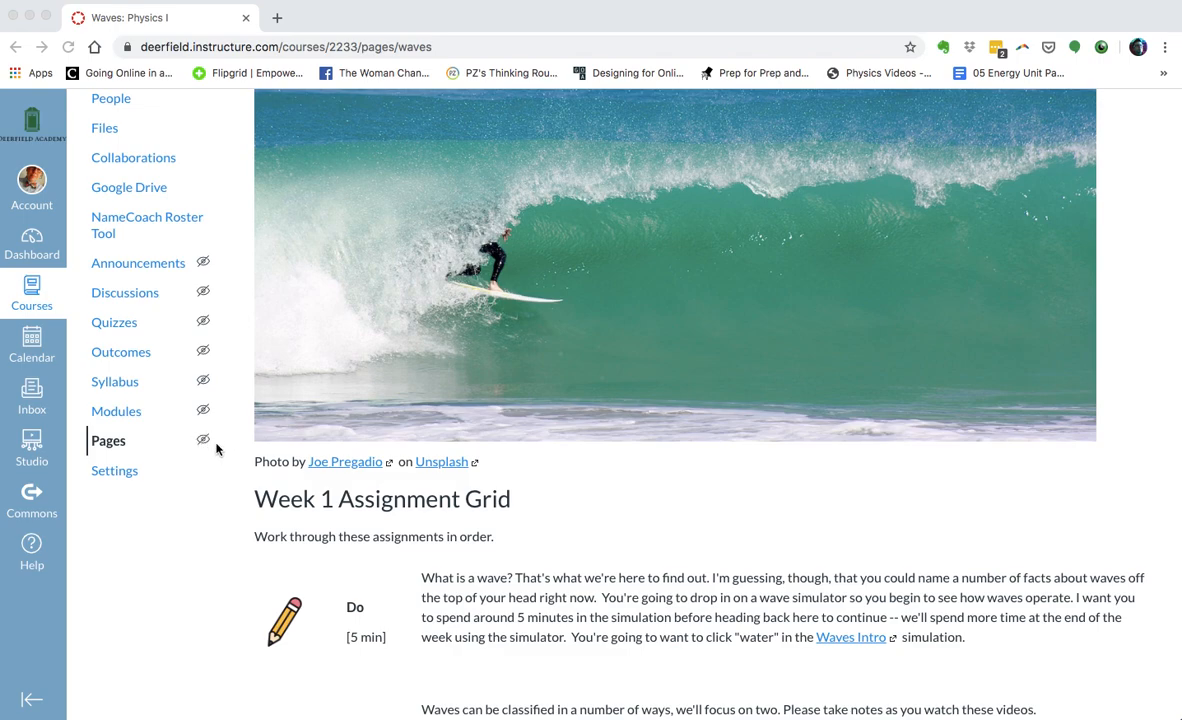
{"action": "scroll", "coordinate": [217, 449], "scroll_direction": "up", "scroll_amount": 6}
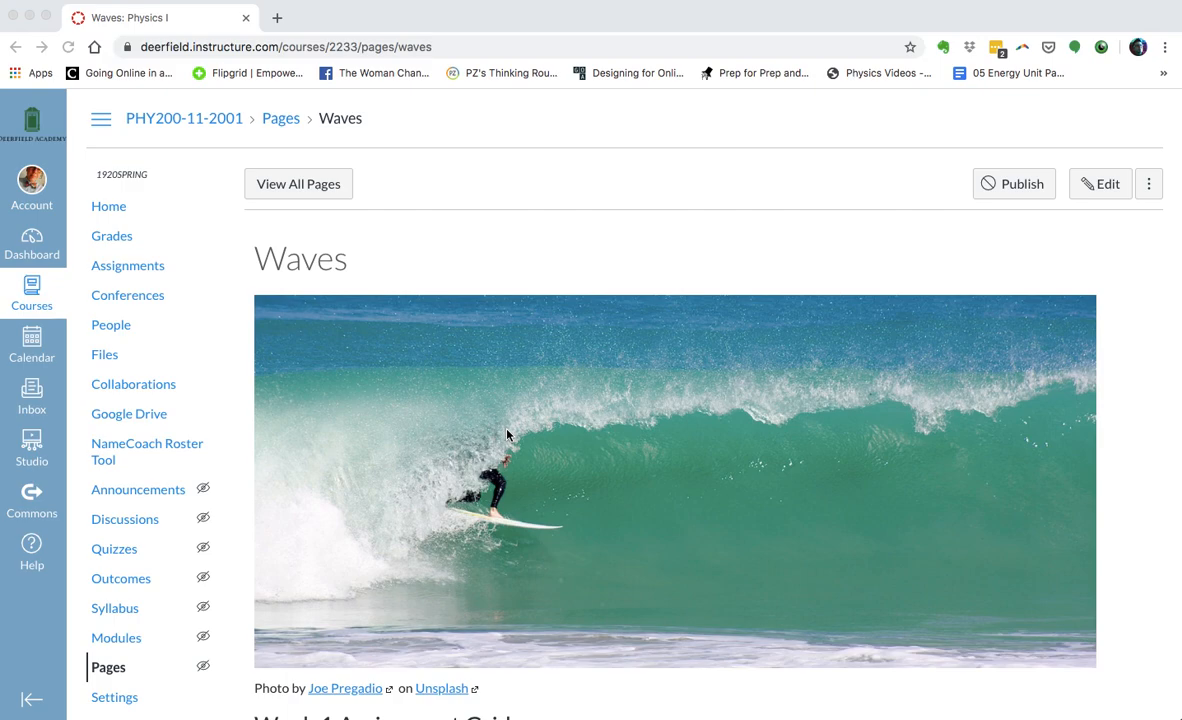
{"action": "scroll", "coordinate": [507, 434], "scroll_direction": "down", "scroll_amount": 3}
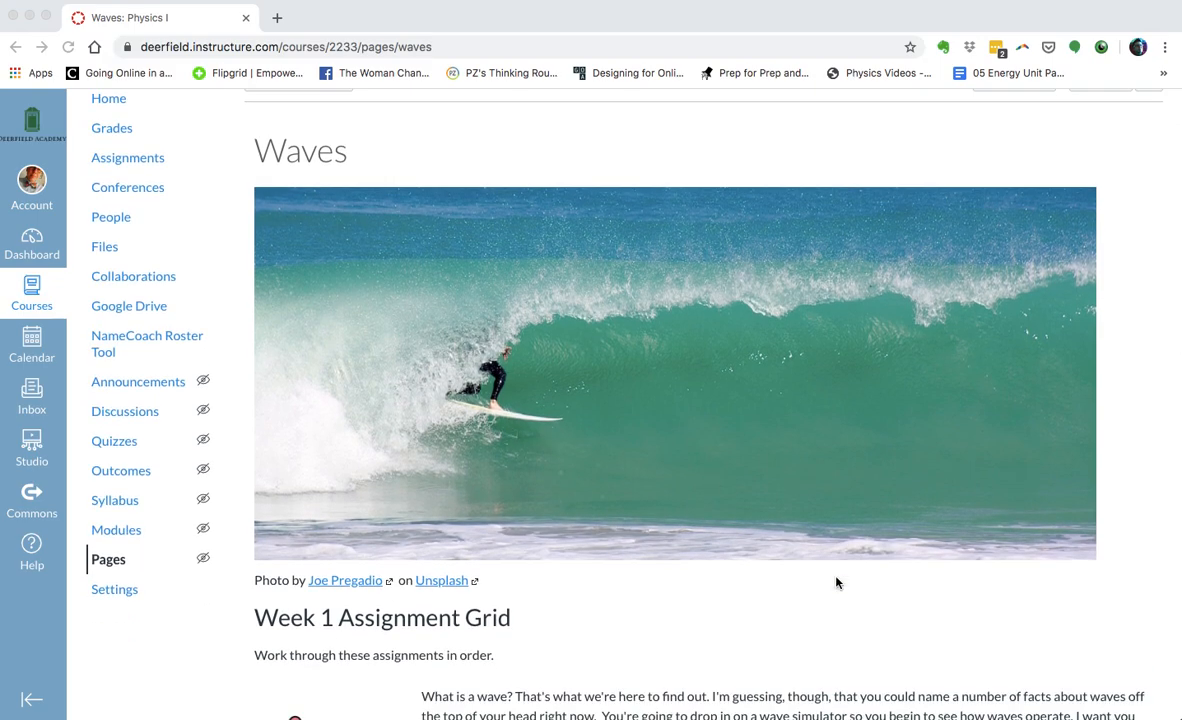
{"action": "scroll", "coordinate": [838, 583], "scroll_direction": "down", "scroll_amount": 10}
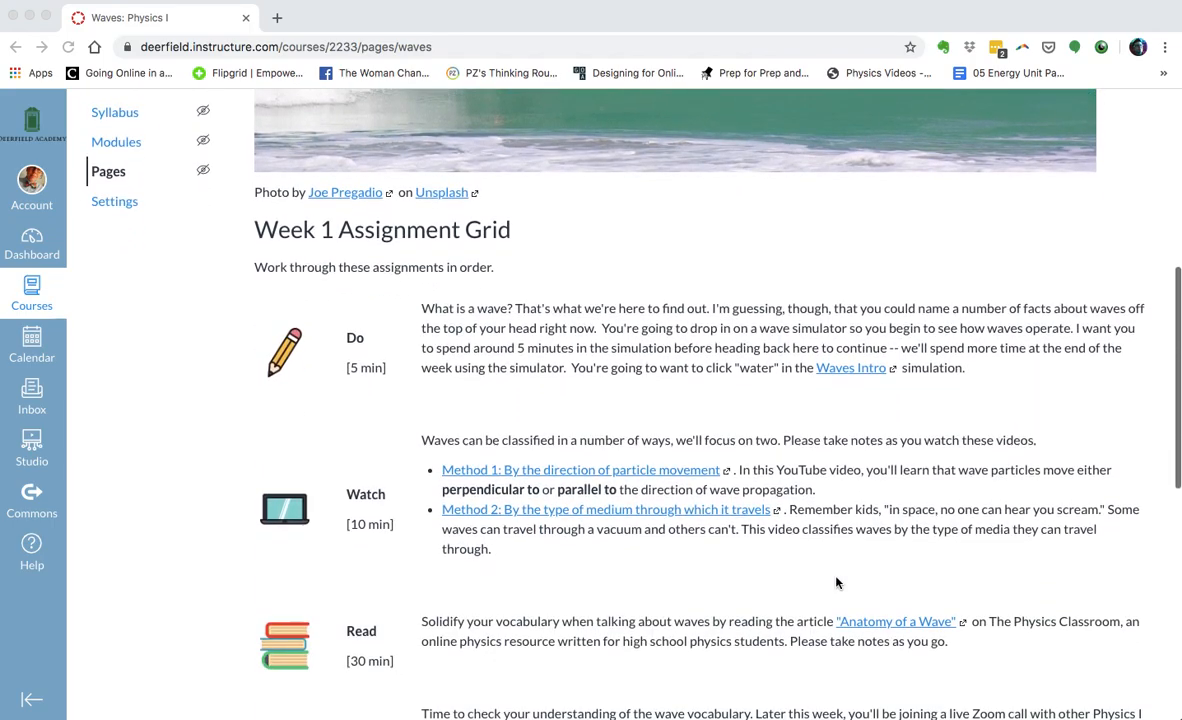
{"action": "scroll", "coordinate": [838, 583], "scroll_direction": "down", "scroll_amount": 2}
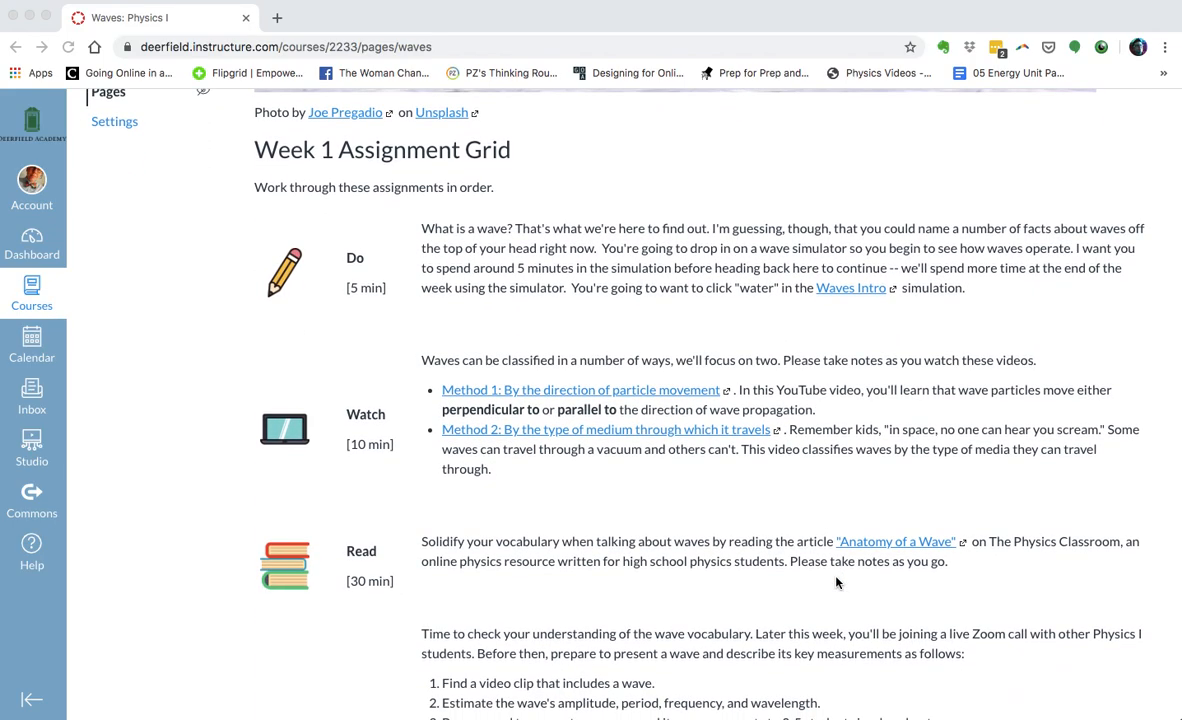
{"action": "scroll", "coordinate": [838, 583], "scroll_direction": "down", "scroll_amount": 5}
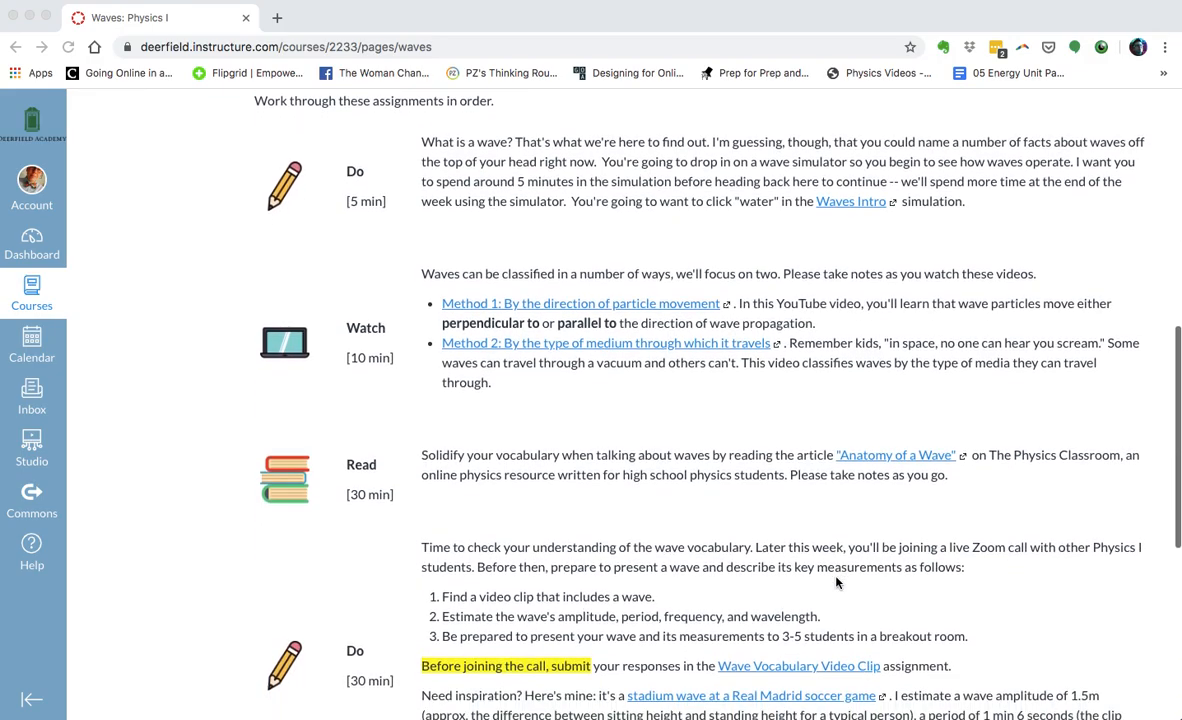
{"action": "scroll", "coordinate": [838, 583], "scroll_direction": "down", "scroll_amount": 2}
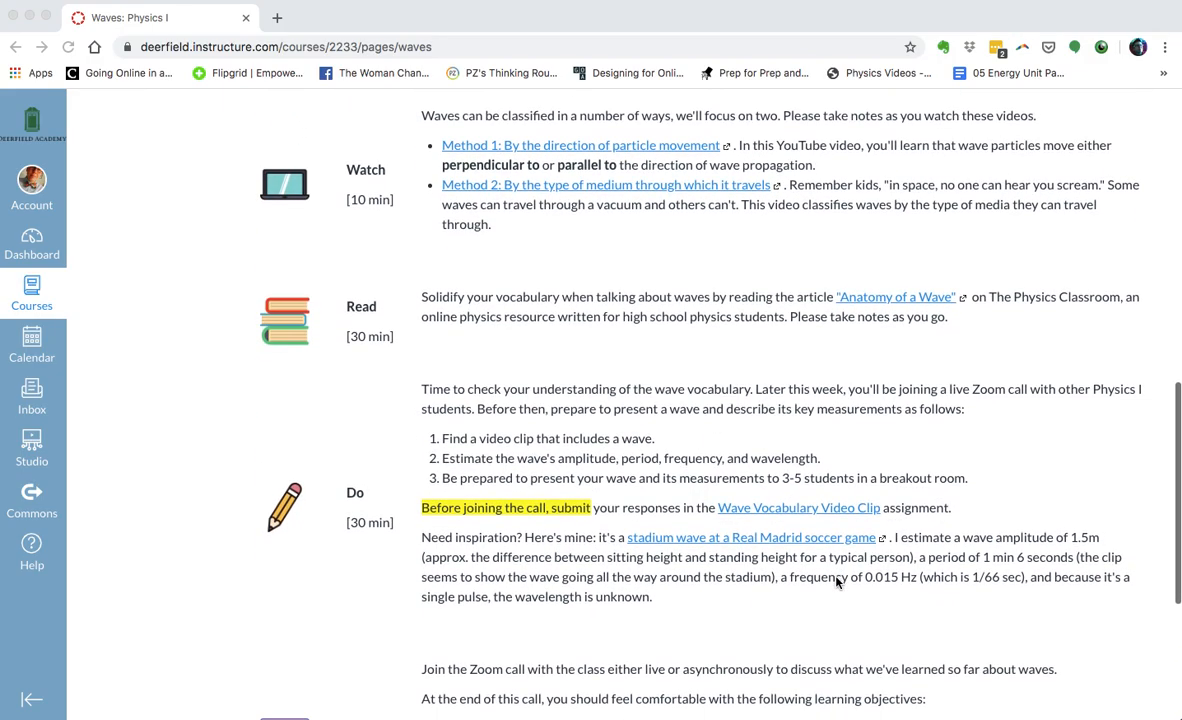
{"action": "scroll", "coordinate": [838, 583], "scroll_direction": "up", "scroll_amount": 5}
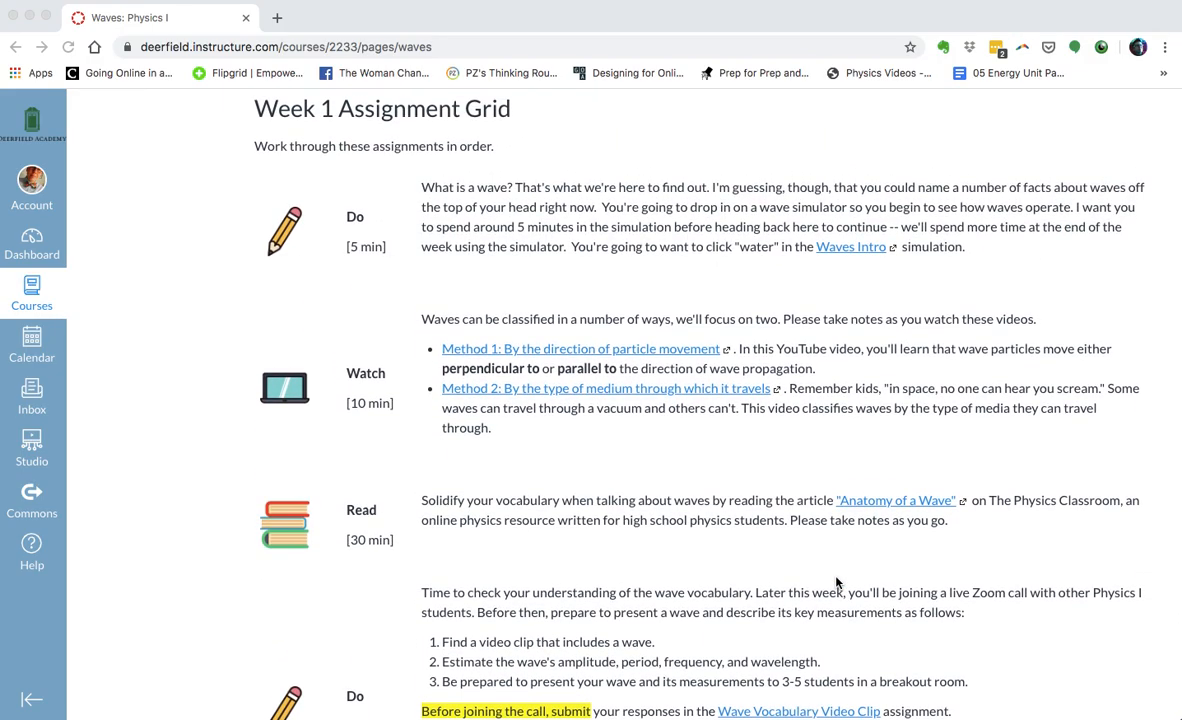
{"action": "scroll", "coordinate": [838, 583], "scroll_direction": "up", "scroll_amount": 4}
{"action": "scroll", "coordinate": [838, 583], "scroll_direction": "up", "scroll_amount": 5}
{"action": "scroll", "coordinate": [838, 583], "scroll_direction": "down", "scroll_amount": 6}
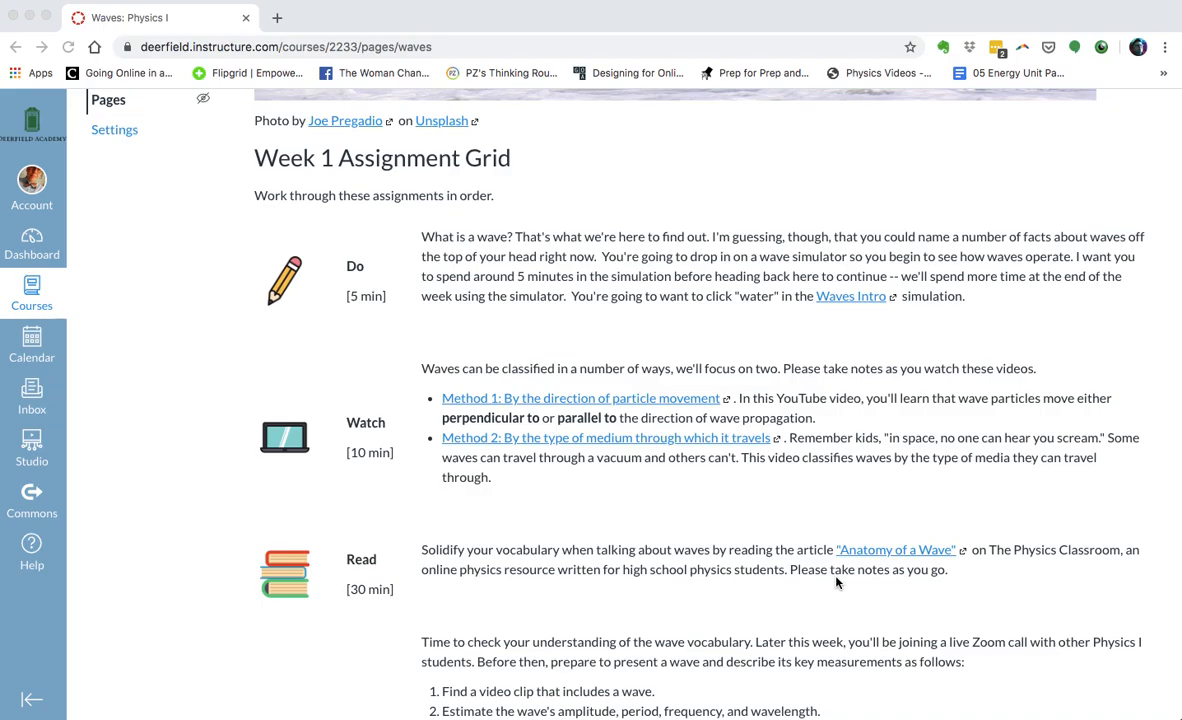
{"action": "scroll", "coordinate": [838, 583], "scroll_direction": "down", "scroll_amount": 5}
{"action": "scroll", "coordinate": [838, 583], "scroll_direction": "down", "scroll_amount": 3}
{"action": "scroll", "coordinate": [838, 583], "scroll_direction": "down", "scroll_amount": 2}
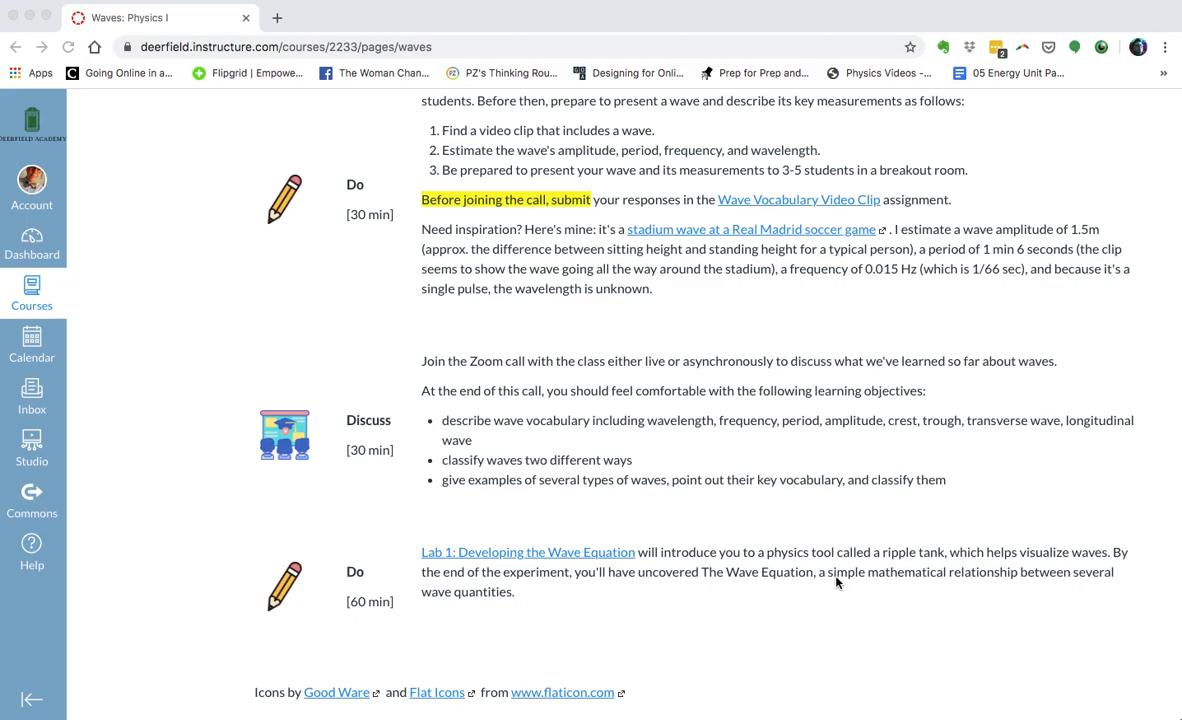
{"action": "scroll", "coordinate": [838, 583], "scroll_direction": "up", "scroll_amount": 4}
{"action": "scroll", "coordinate": [838, 583], "scroll_direction": "up", "scroll_amount": 4}
{"action": "scroll", "coordinate": [838, 583], "scroll_direction": "up", "scroll_amount": 1}
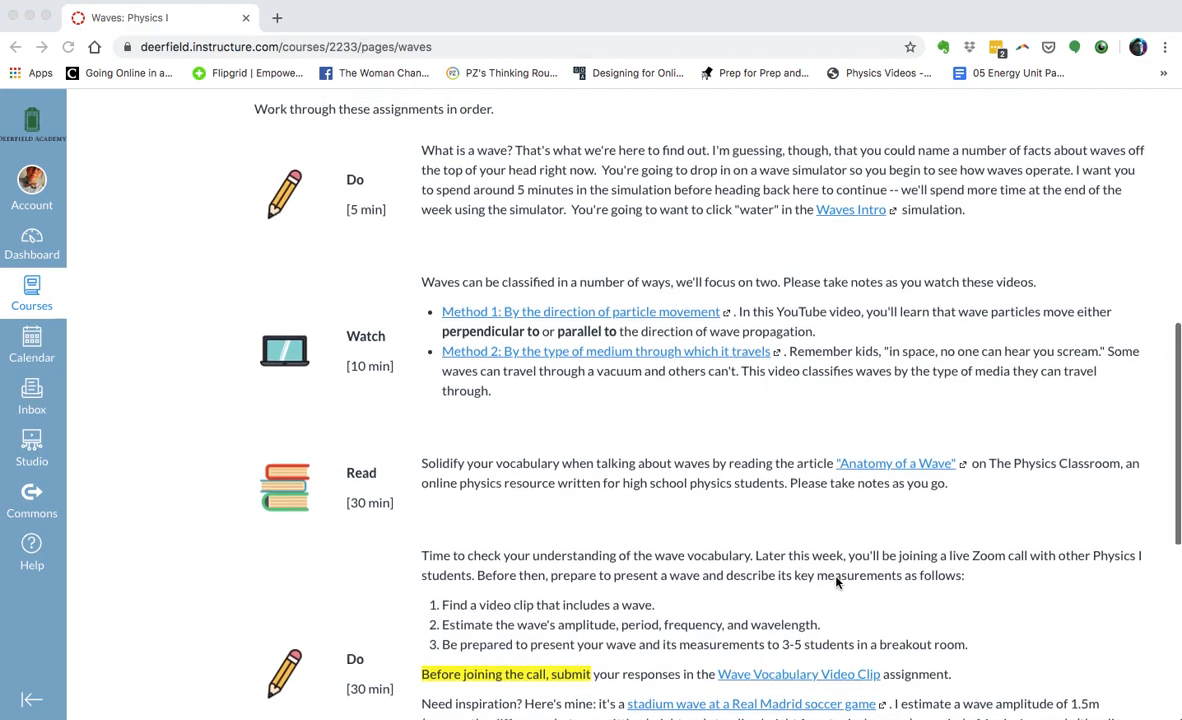
{"action": "scroll", "coordinate": [838, 583], "scroll_direction": "up", "scroll_amount": 2}
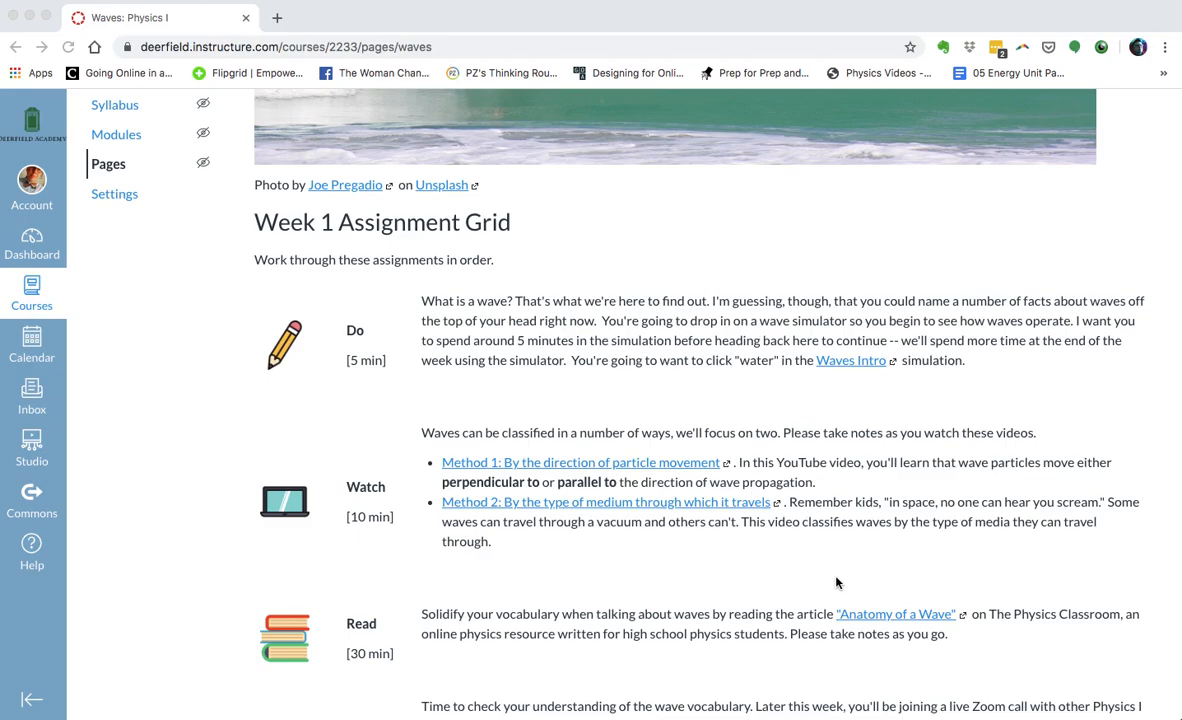
{"action": "scroll", "coordinate": [838, 583], "scroll_direction": "down", "scroll_amount": 3}
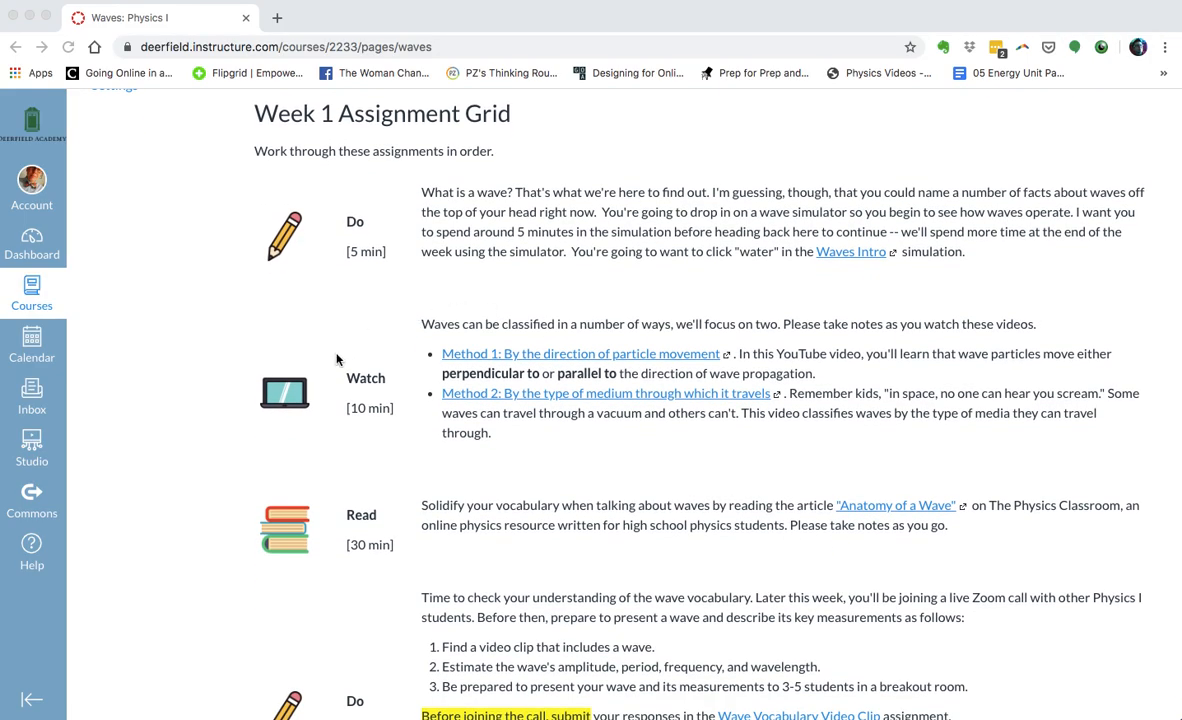
Step: Bring the Canvas course page window into focus
{"action": "left_click", "coordinate": [414, 322]}
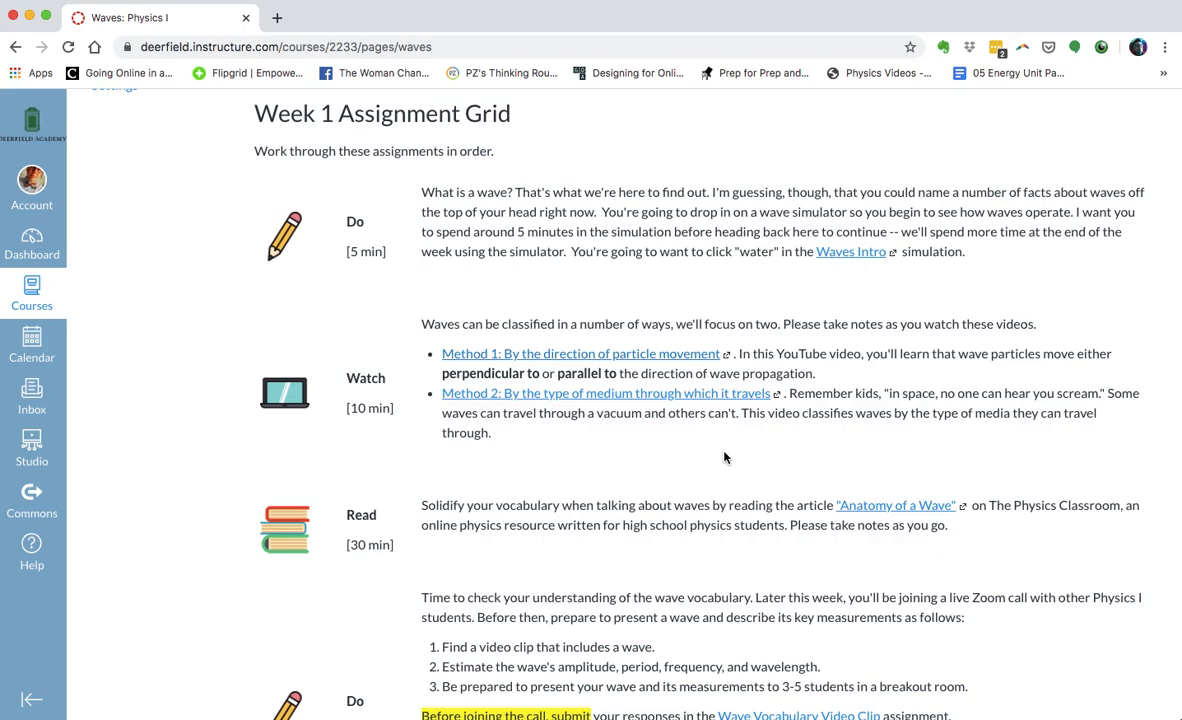
{"action": "scroll", "coordinate": [726, 458], "scroll_direction": "down", "scroll_amount": 4}
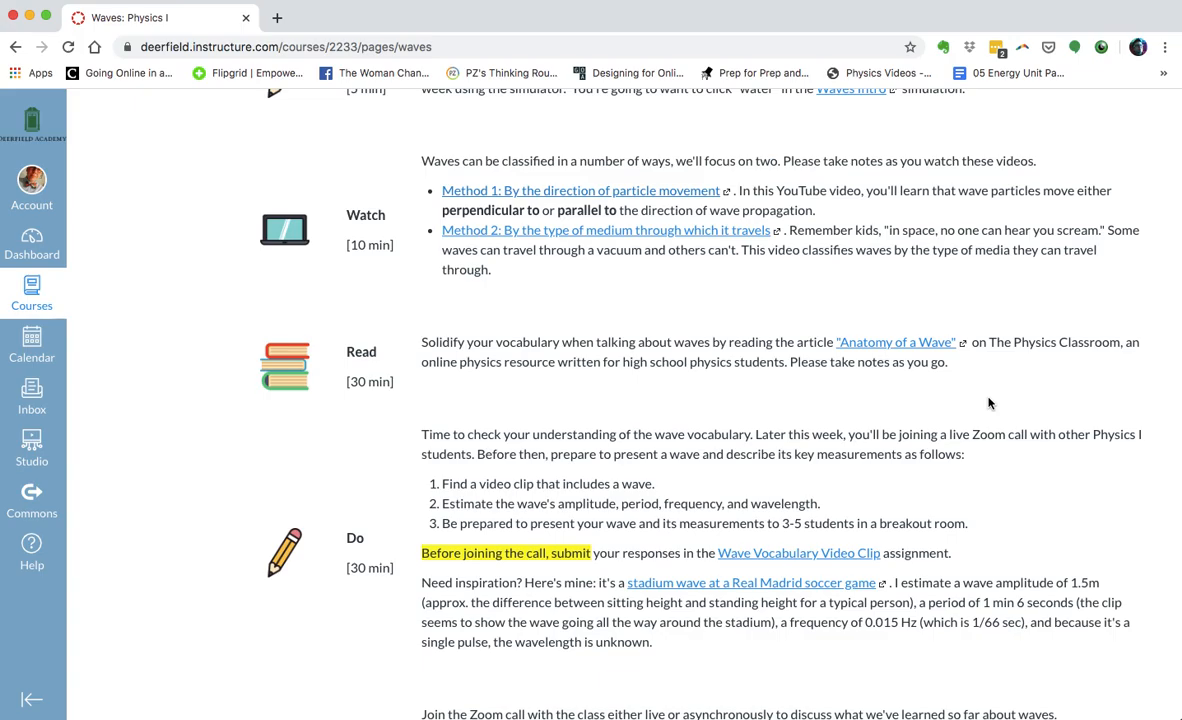
{"action": "scroll", "coordinate": [989, 403], "scroll_direction": "down", "scroll_amount": 3}
{"action": "scroll", "coordinate": [989, 403], "scroll_direction": "down", "scroll_amount": 3}
{"action": "scroll", "coordinate": [989, 403], "scroll_direction": "down", "scroll_amount": 1}
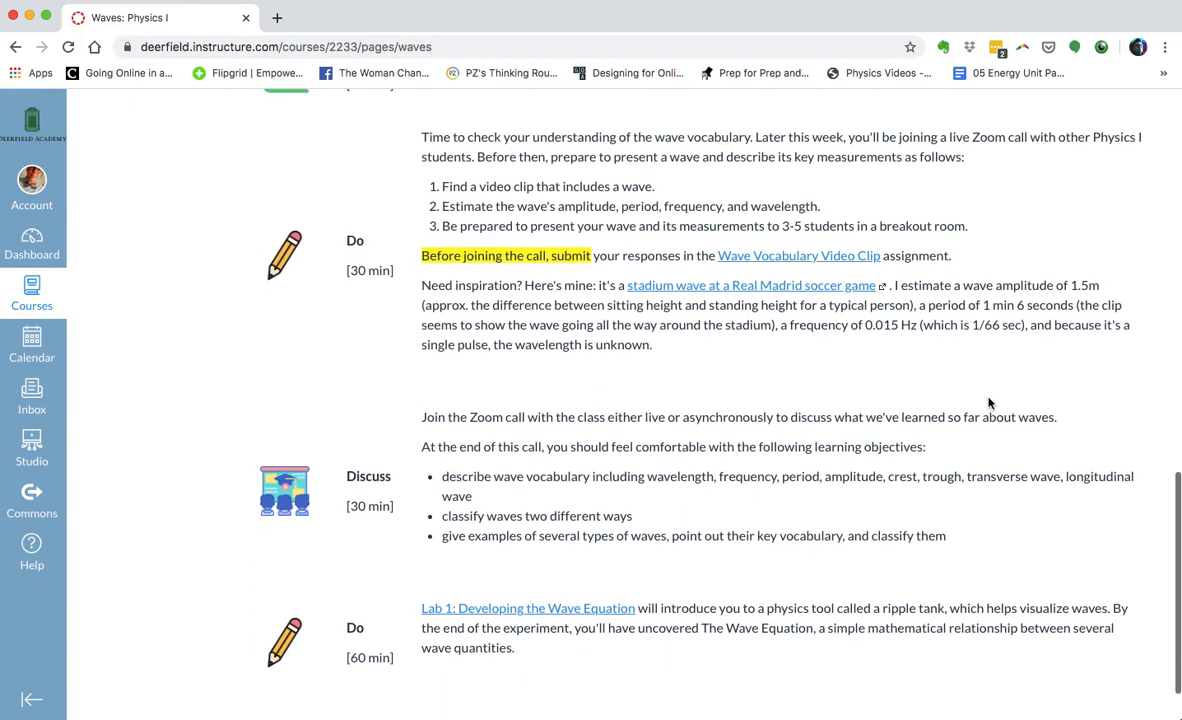
{"action": "scroll", "coordinate": [989, 403], "scroll_direction": "up", "scroll_amount": 1}
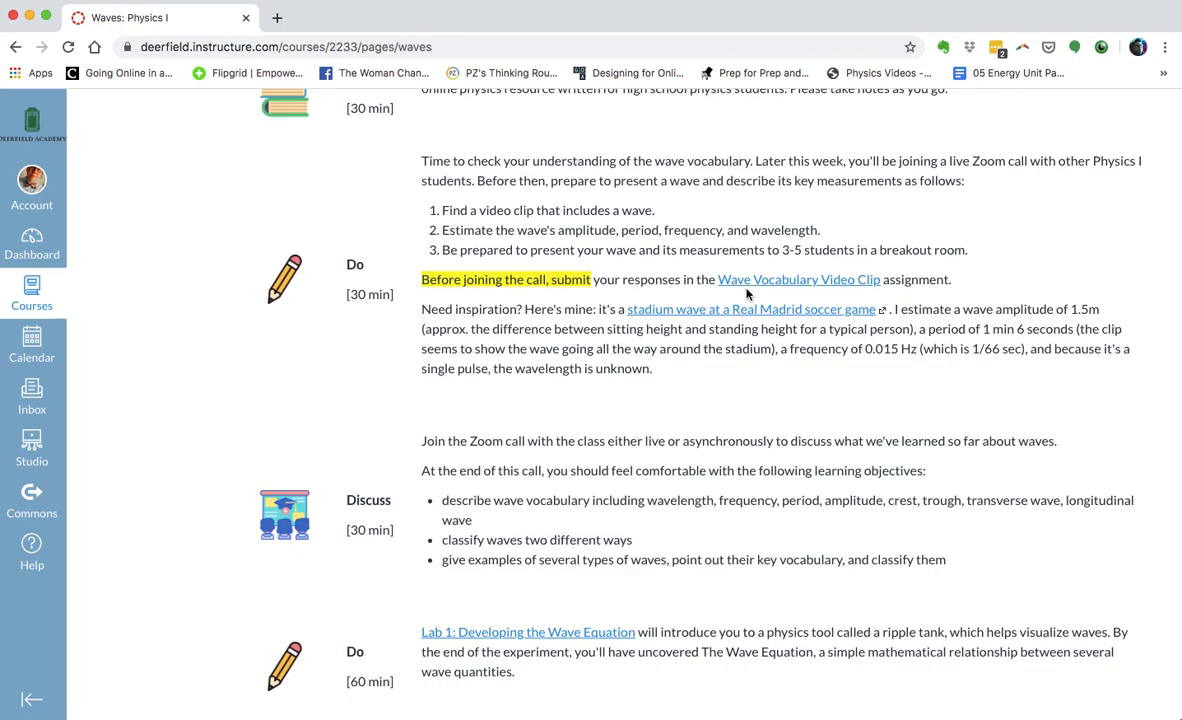
Step: Preview the Wave Vocabulary Video Clip quiz as students would see it
{"action": "left_click", "coordinate": [815, 281]}
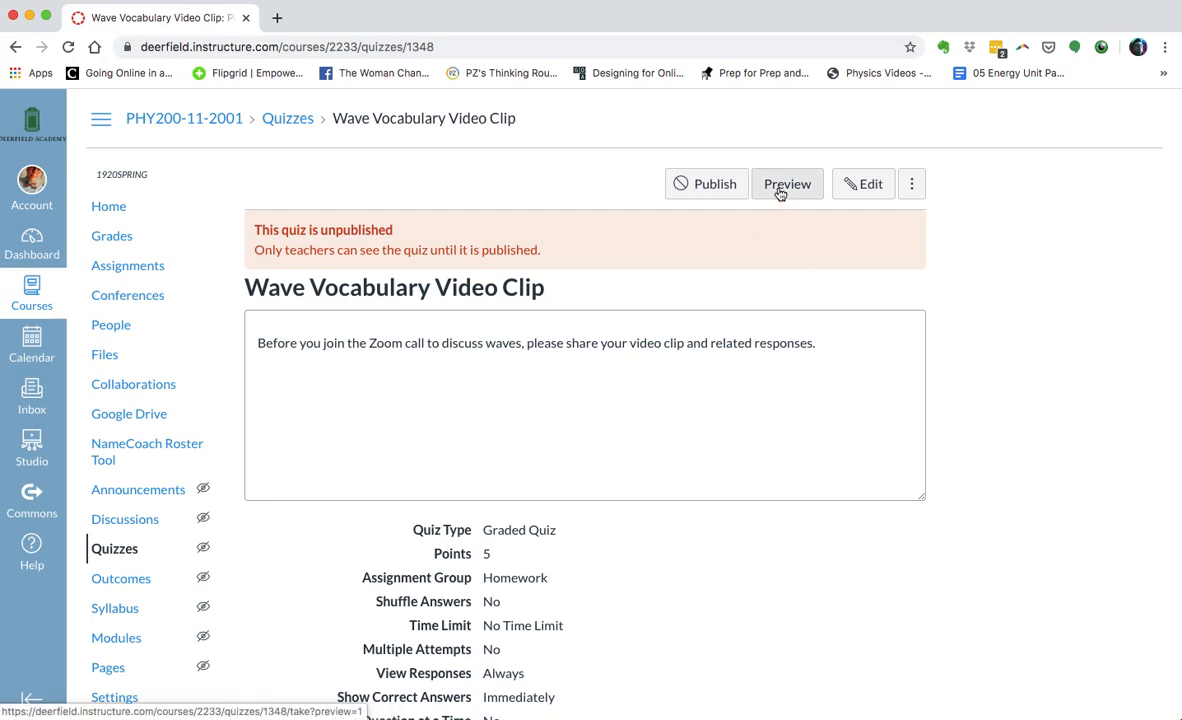
{"action": "left_click", "coordinate": [781, 191]}
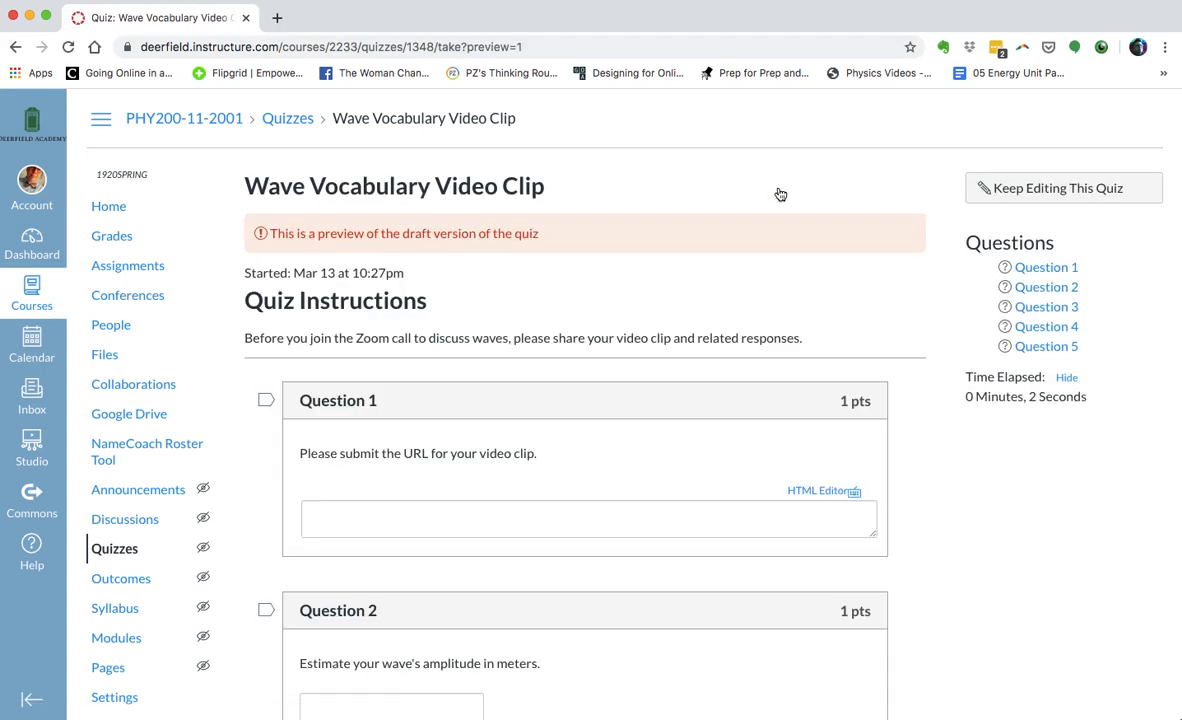
{"action": "scroll", "coordinate": [781, 194], "scroll_direction": "down", "scroll_amount": 3}
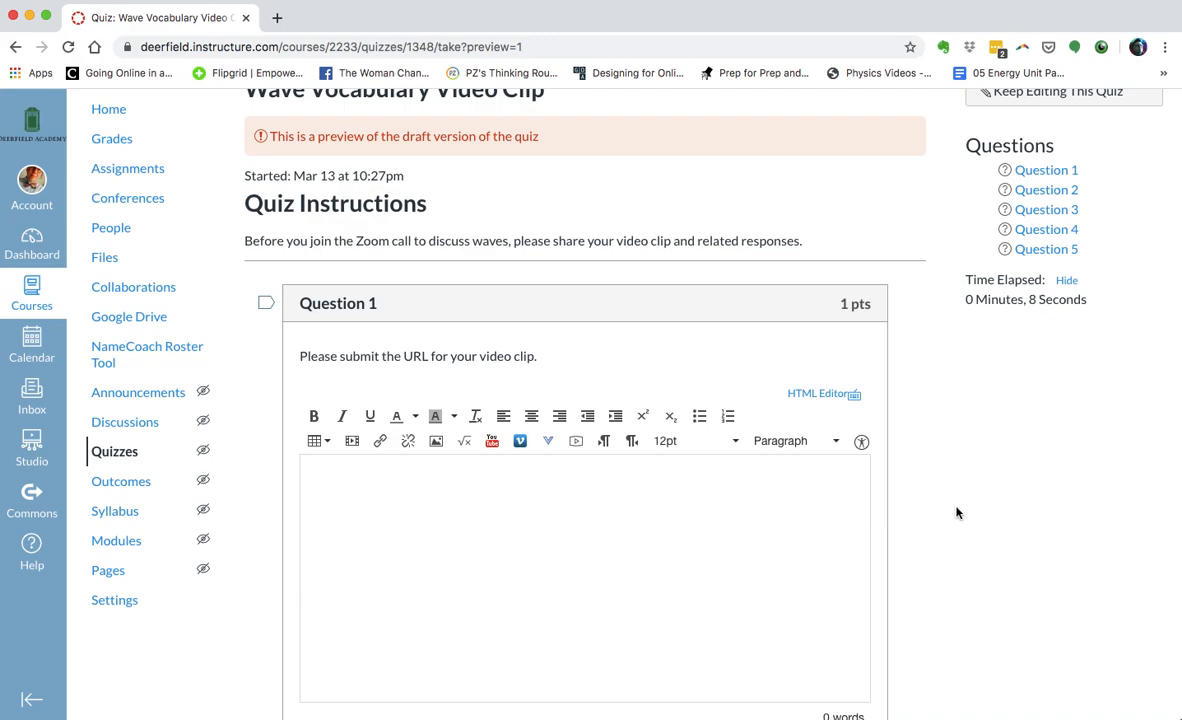
{"action": "scroll", "coordinate": [957, 513], "scroll_direction": "down", "scroll_amount": 5}
{"action": "scroll", "coordinate": [957, 513], "scroll_direction": "down", "scroll_amount": 3}
{"action": "scroll", "coordinate": [957, 513], "scroll_direction": "down", "scroll_amount": 2}
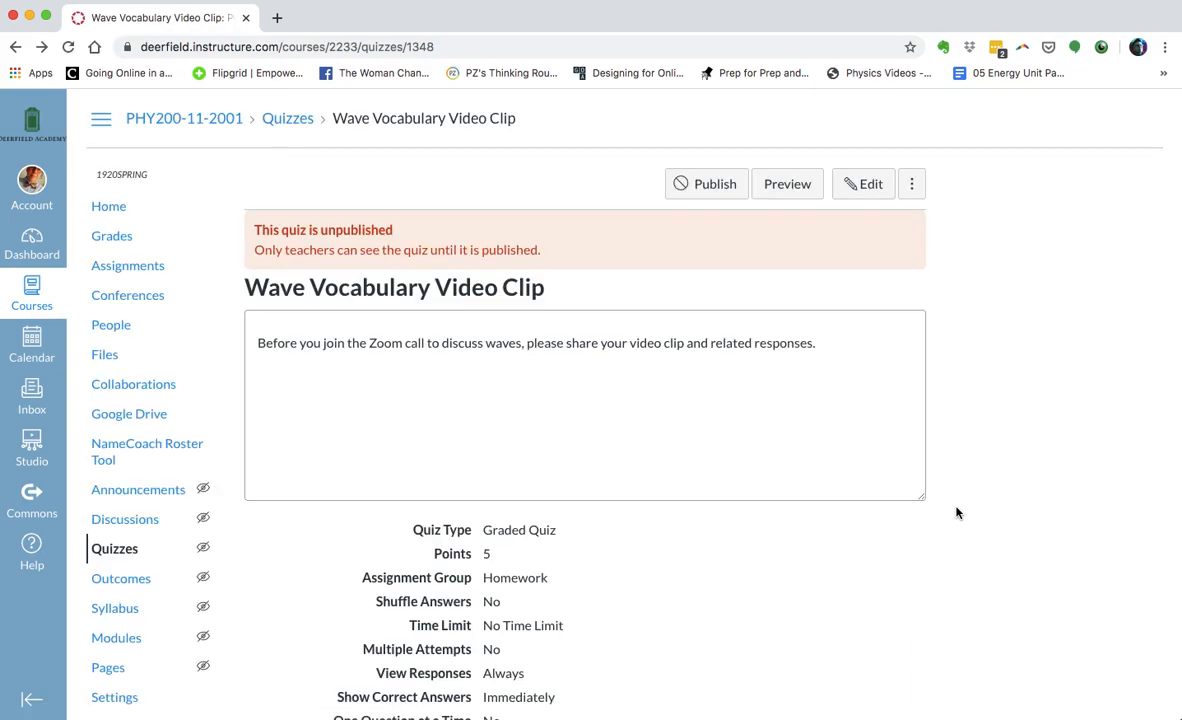
Step: Navigate back to the Waves course page from the quiz
{"action": "key", "text": "alt+Left"}
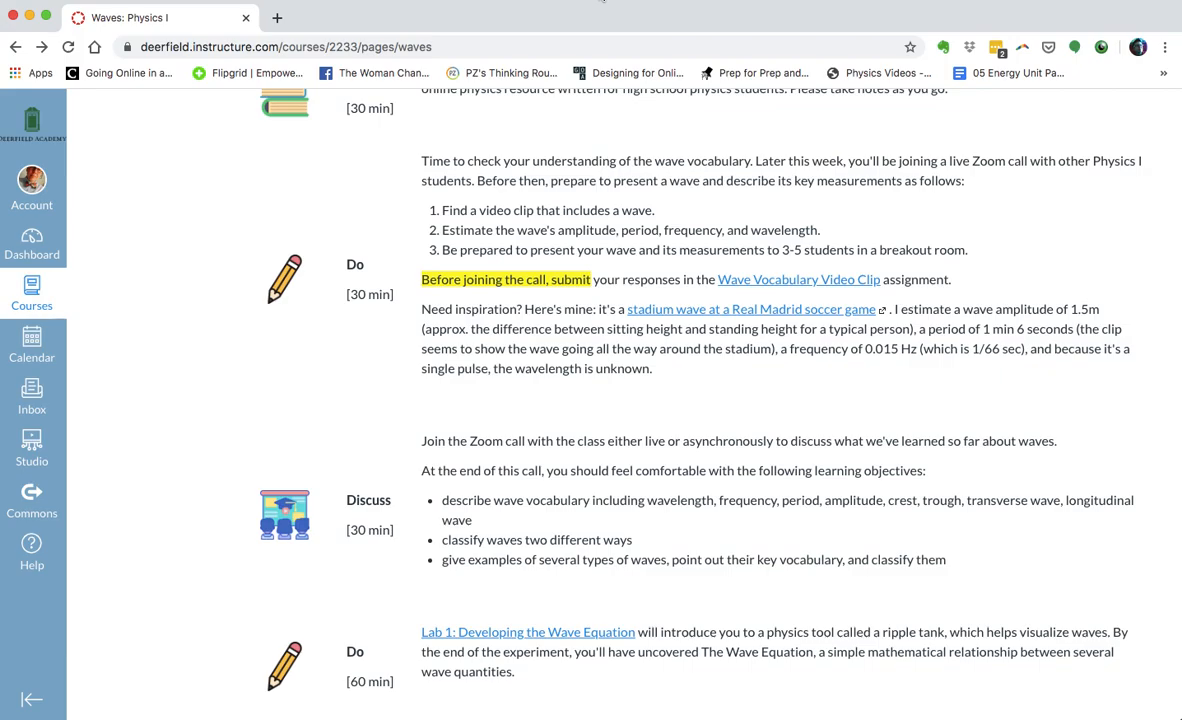
{"action": "scroll", "coordinate": [560, 359], "scroll_direction": "up", "scroll_amount": 10}
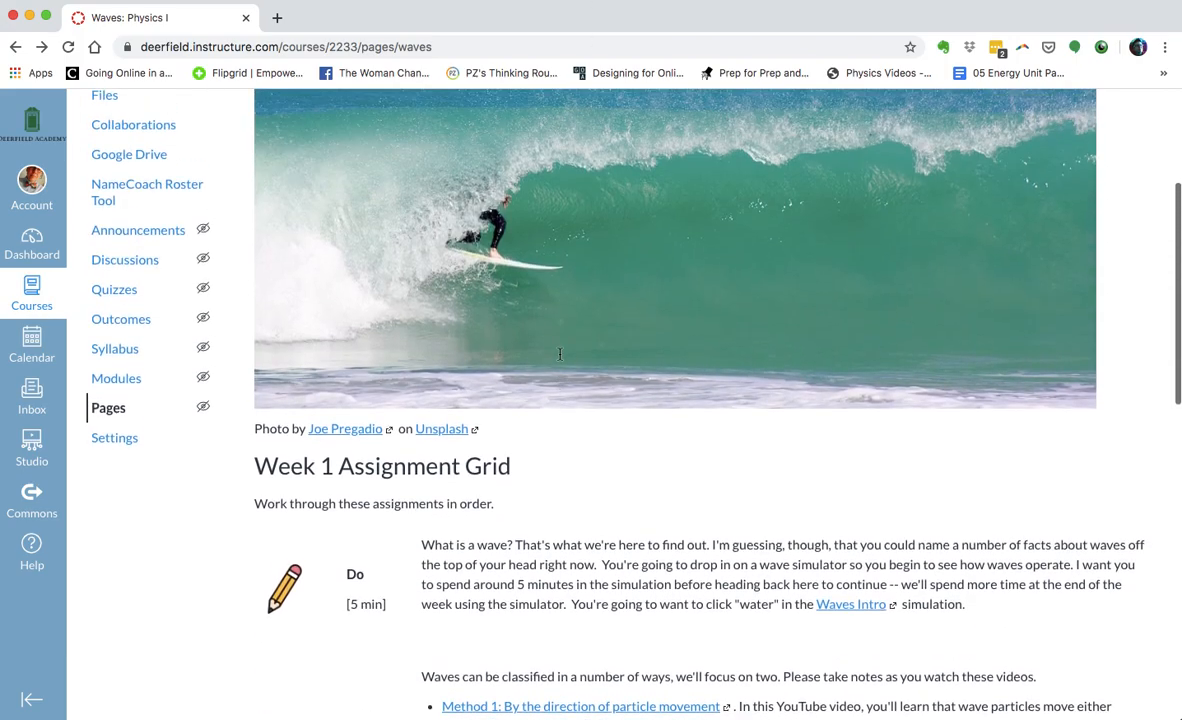
{"action": "scroll", "coordinate": [560, 359], "scroll_direction": "up", "scroll_amount": 2}
{"action": "scroll", "coordinate": [560, 359], "scroll_direction": "down", "scroll_amount": 15}
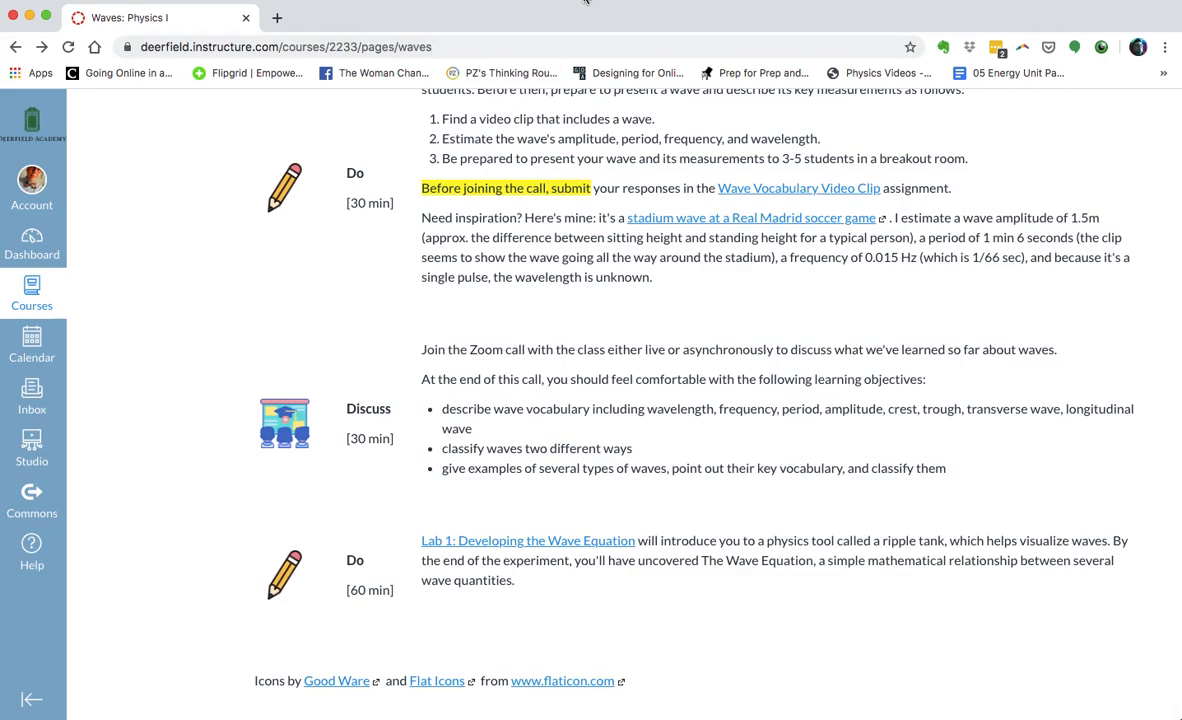